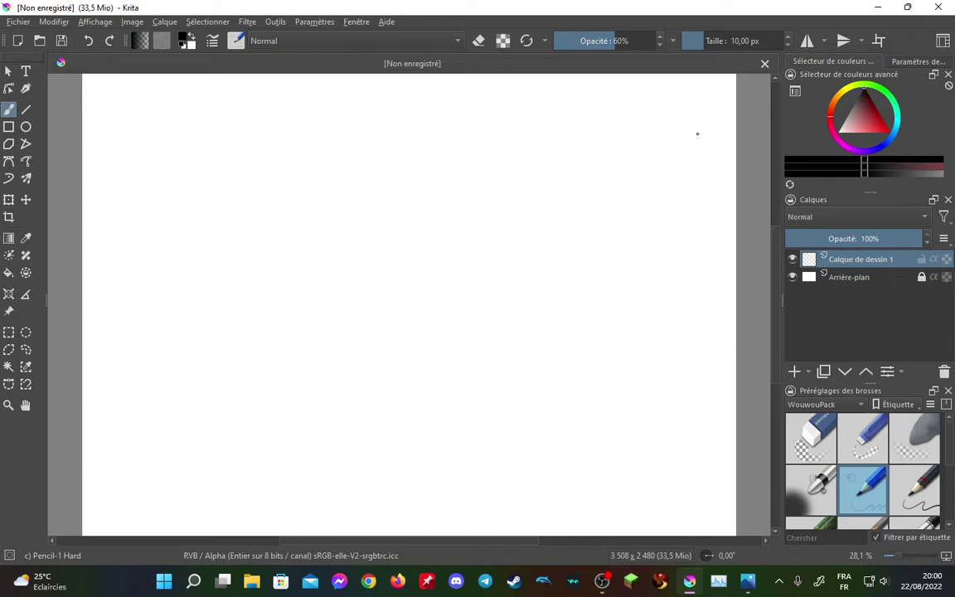
Restore the OBS Studio recorder window from the taskbar over Krita.
left_click(603, 582)
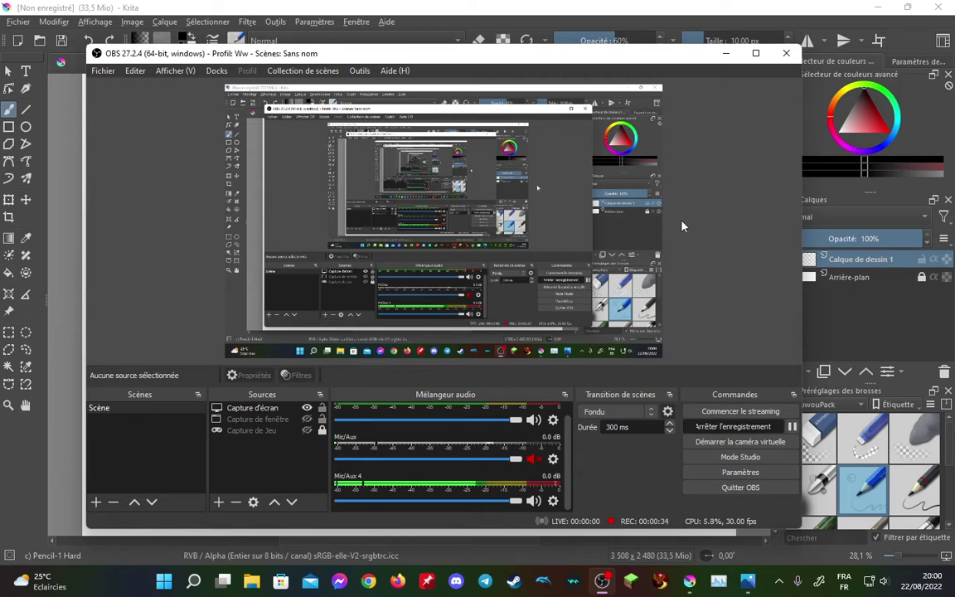
Minimize OBS Studio to reveal Krita's 30 FPS MP4 x264 time-lapse export dialog.
left_click(722, 56)
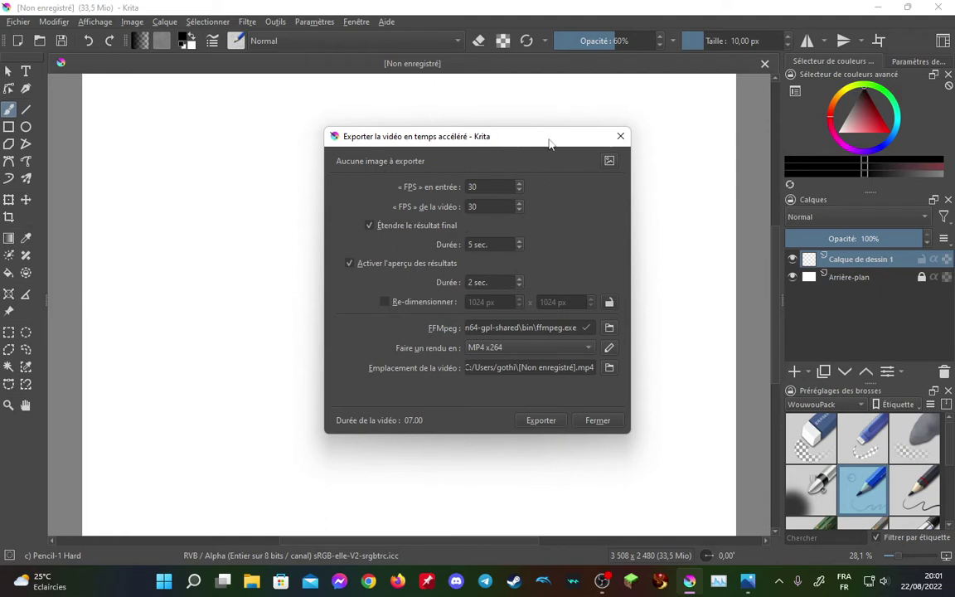
Close the export dialog and select the Recorder > Enregistreur record shortcut, then view the keypad photo.
left_click(620, 136)
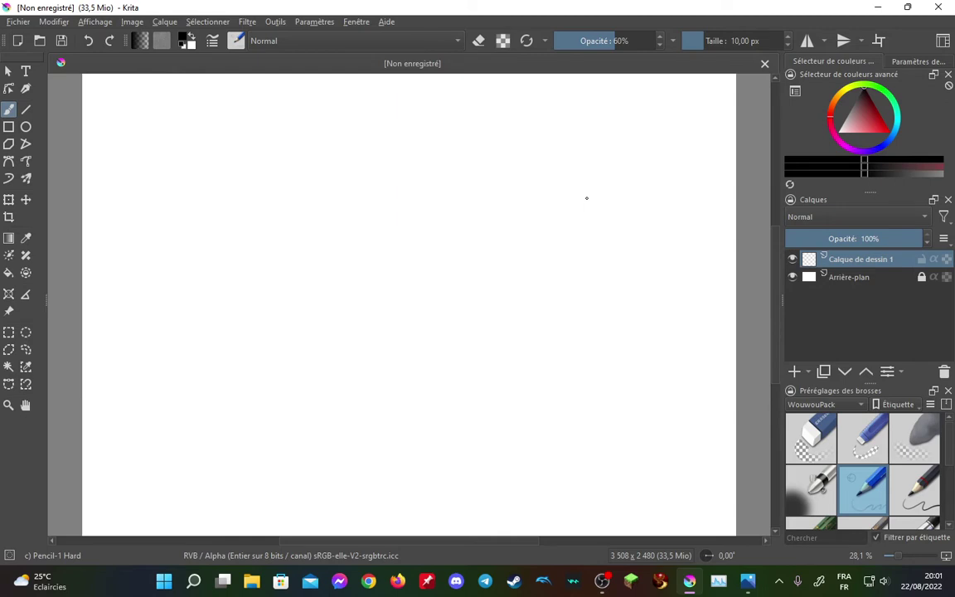
left_click(322, 31)
key("Escape")
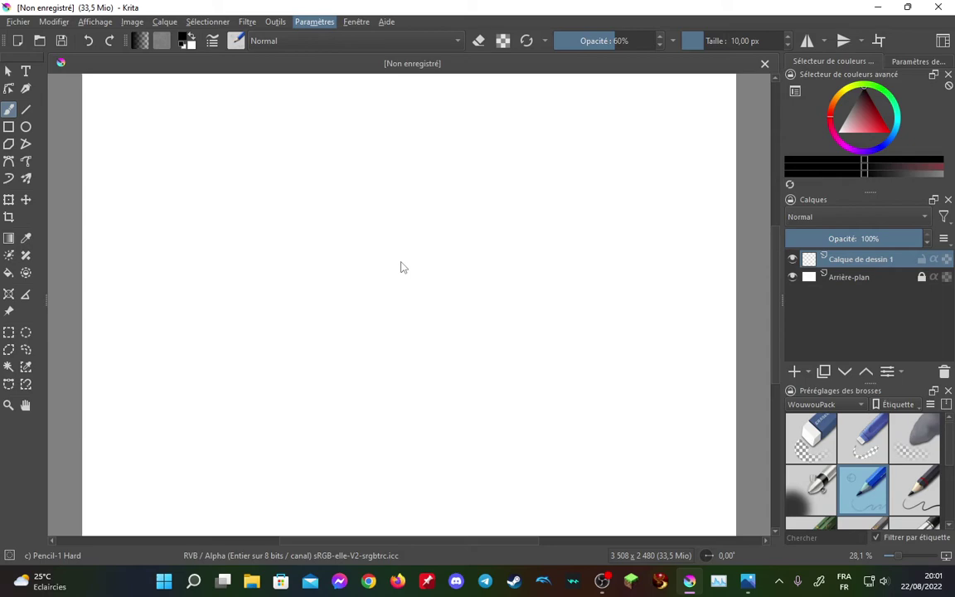
scroll(330, 336, "down", 2)
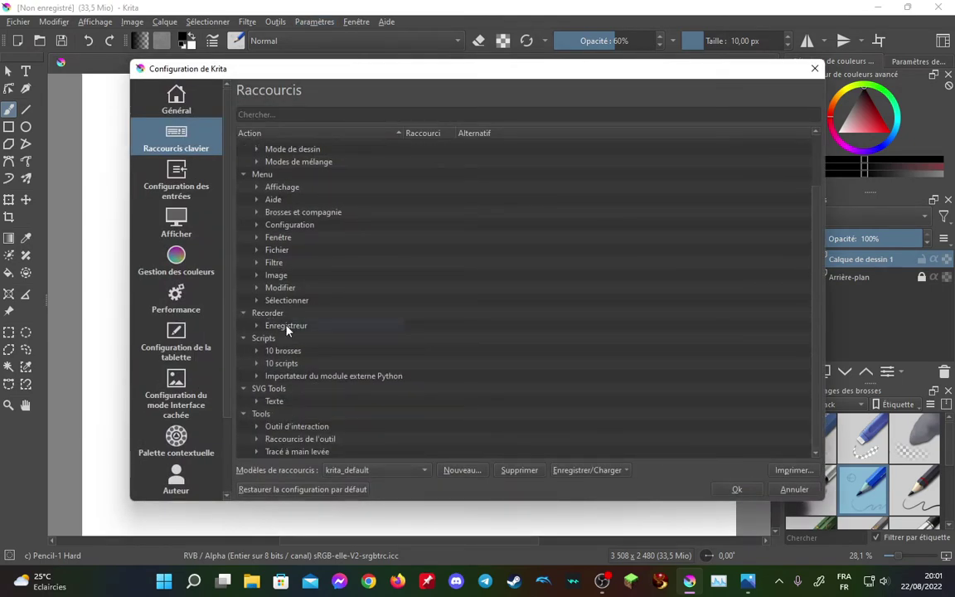
double_click(286, 326)
left_click(322, 342)
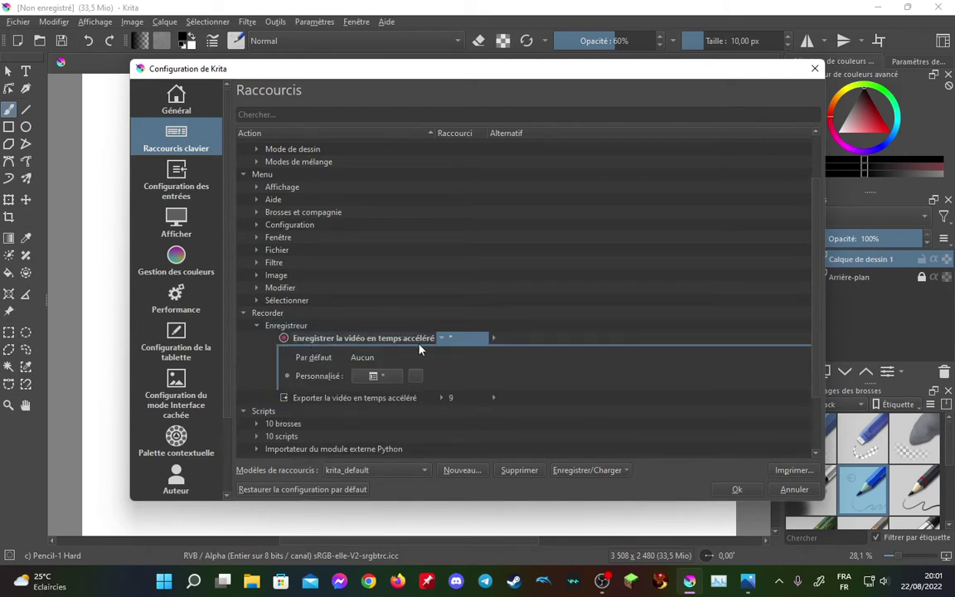
left_click(749, 582)
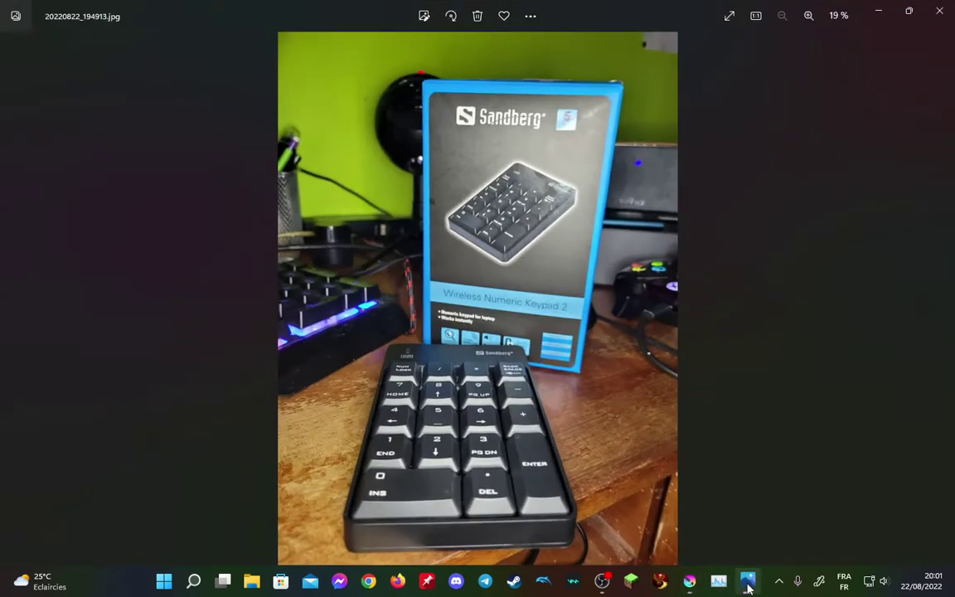
View the keypad photo 20220822_194913.jpg full screen, exit full screen, and close Photos.
left_click(730, 16)
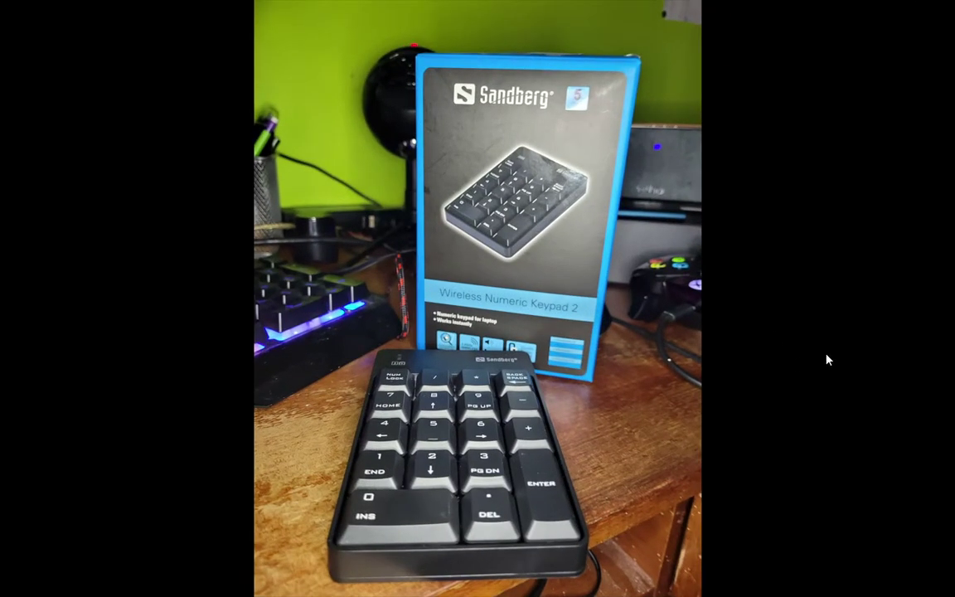
key("Delete")
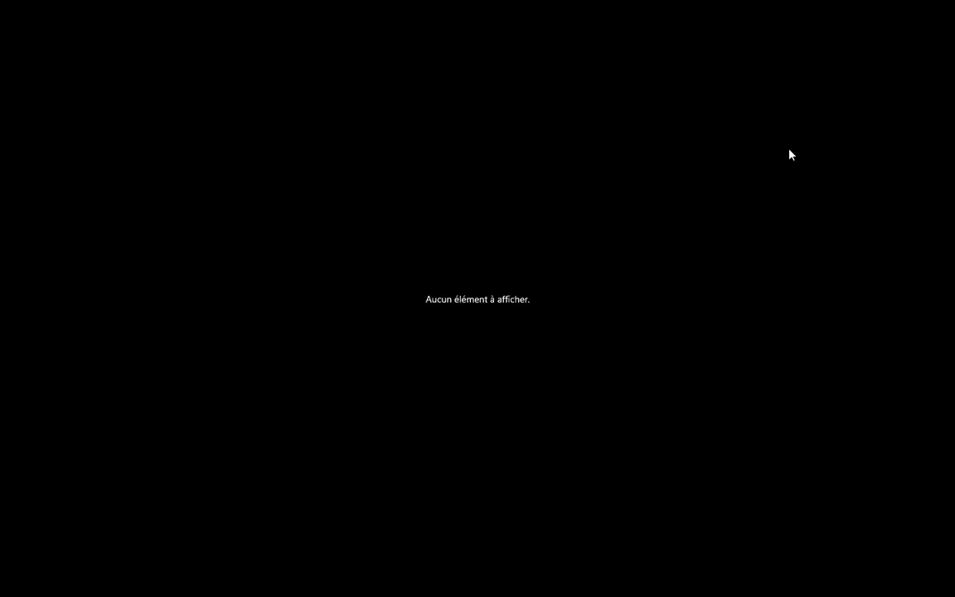
key("Escape")
left_click(937, 10)
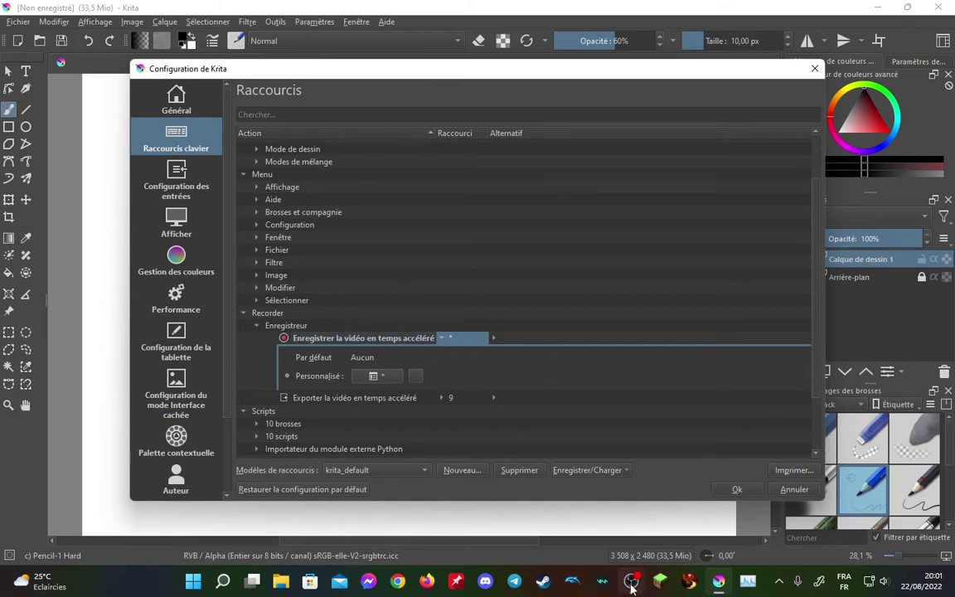
left_click(567, 524)
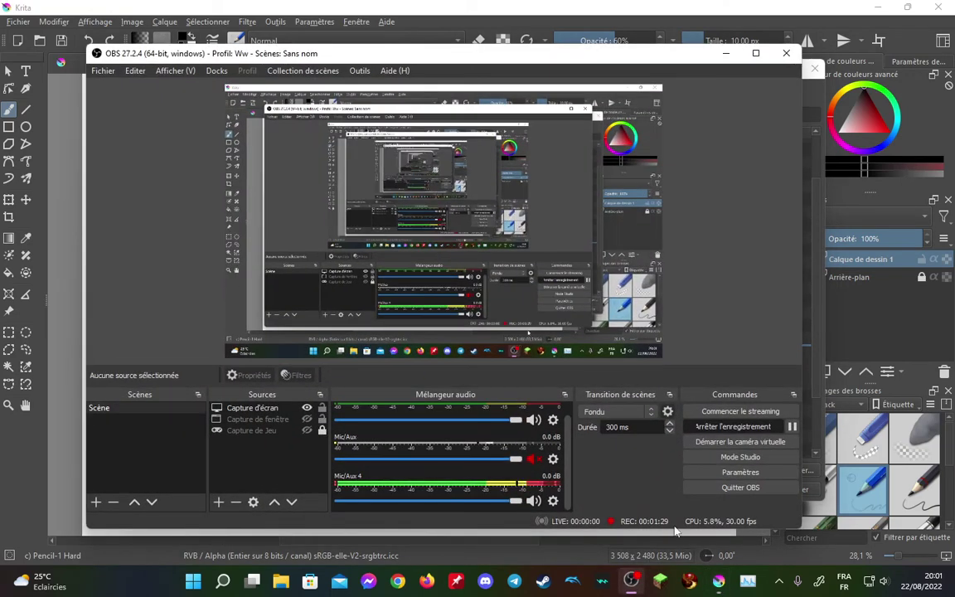
left_click(793, 427)
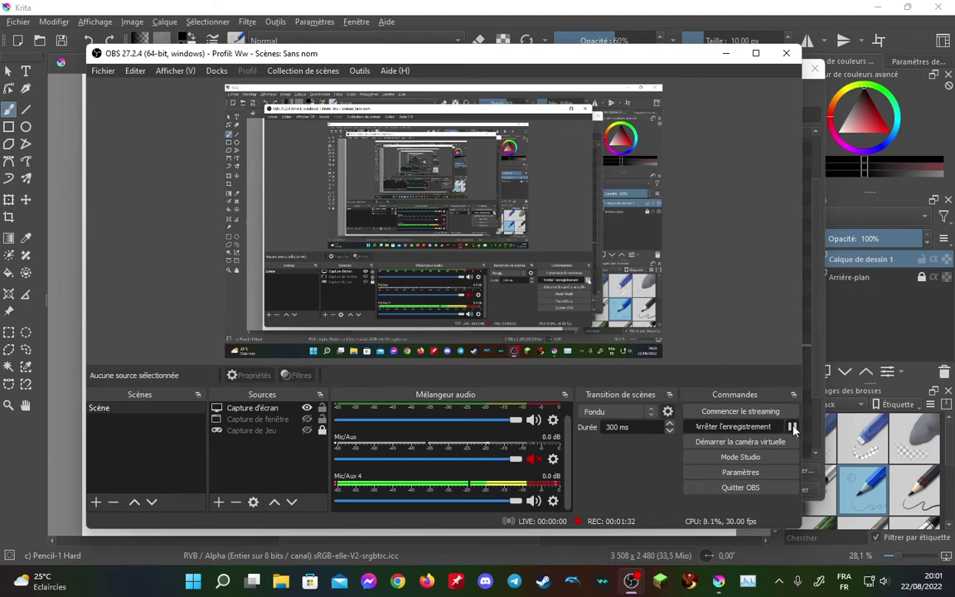
left_click(793, 427)
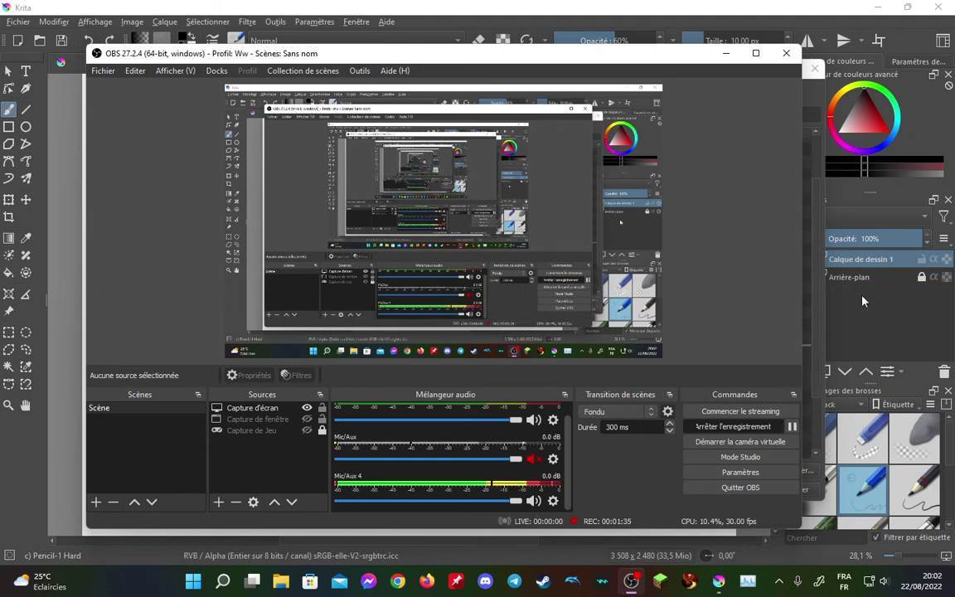
left_click(725, 52)
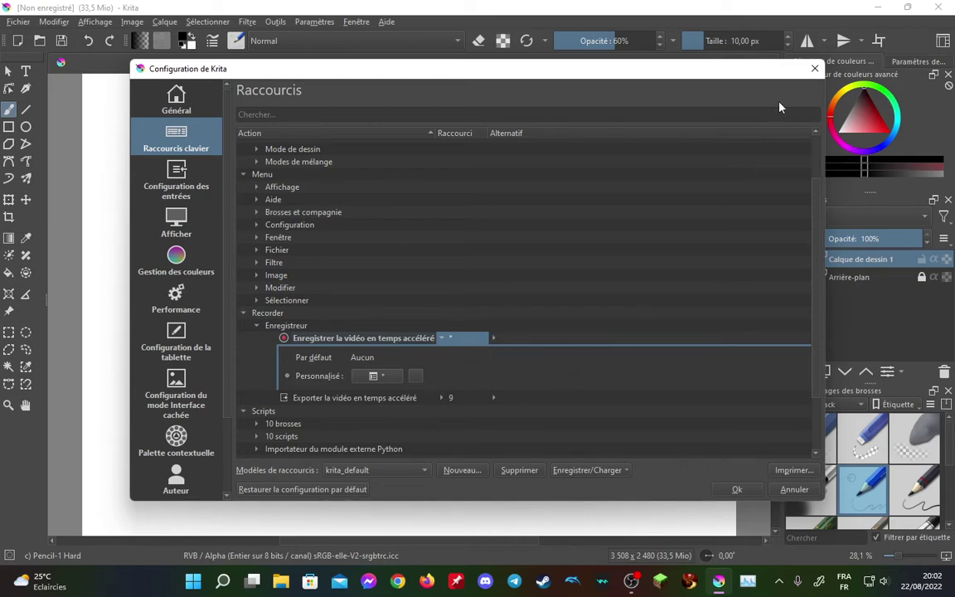
Close the Configuration dialog and pencil-sketch loops, circles, a spiral and wavy outlines on the canvas.
left_click(815, 68)
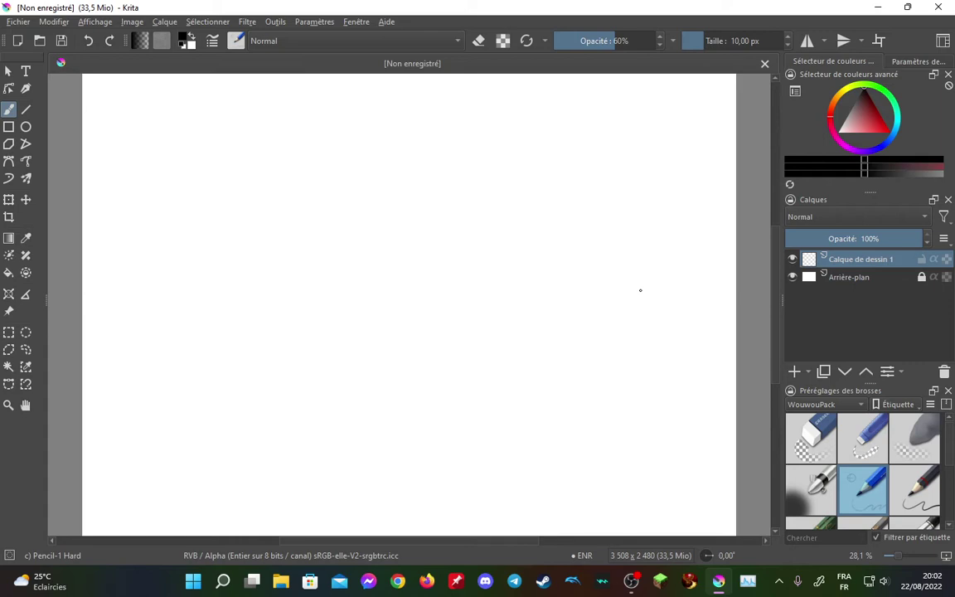
left_click_drag(640, 290, 408, 227)
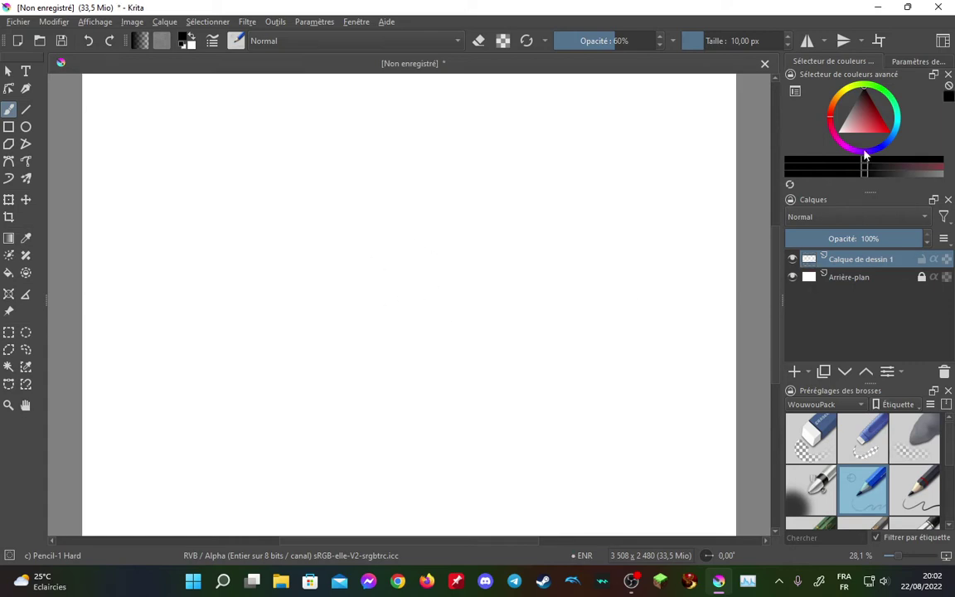
left_click_drag(539, 248, 491, 291)
mouse_move(422, 195)
left_mouse_down()
mouse_move(425, 220)
mouse_move(406, 222)
left_mouse_up()
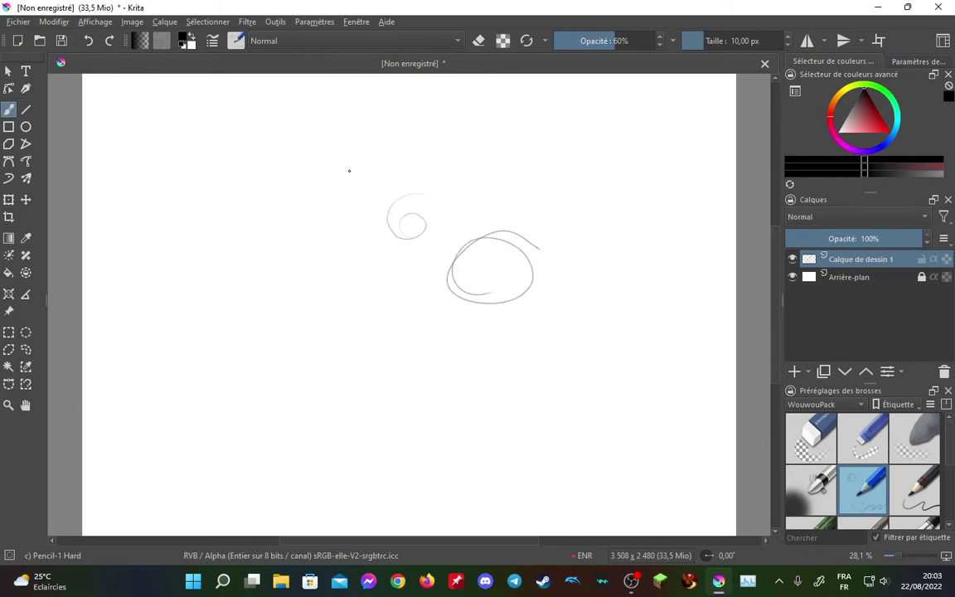
mouse_move(298, 181)
left_mouse_down()
mouse_move(262, 258)
mouse_move(257, 214)
mouse_move(327, 211)
mouse_move(306, 230)
left_mouse_up()
mouse_move(624, 143)
left_mouse_down()
mouse_move(523, 139)
mouse_move(558, 117)
mouse_move(558, 187)
mouse_move(573, 168)
mouse_move(580, 183)
left_mouse_up()
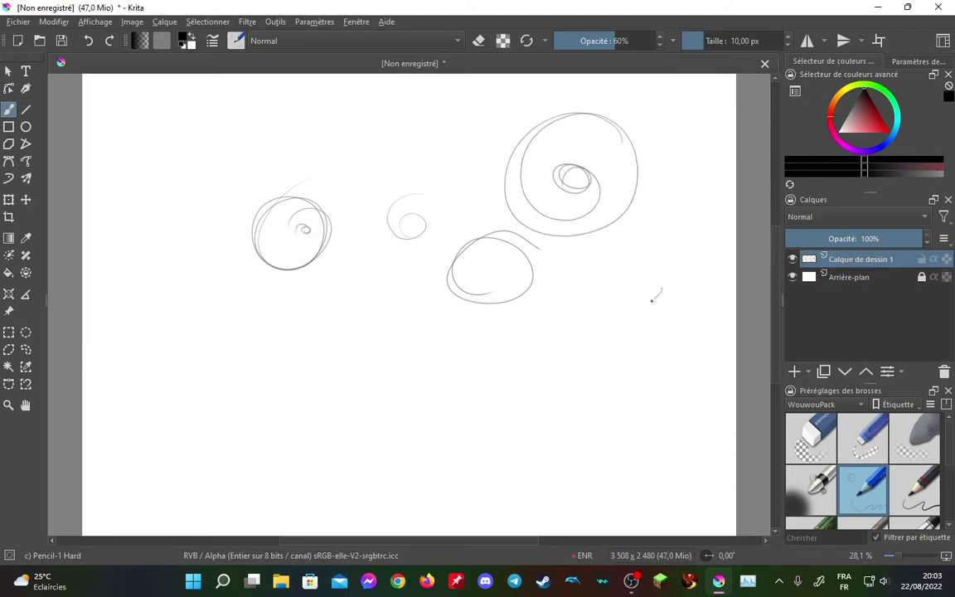
mouse_move(661, 288)
left_mouse_down()
mouse_move(516, 324)
mouse_move(503, 416)
mouse_move(397, 341)
mouse_move(350, 378)
mouse_move(307, 354)
mouse_move(279, 374)
mouse_move(187, 298)
mouse_move(197, 257)
mouse_move(171, 201)
mouse_move(230, 133)
mouse_move(332, 106)
mouse_move(383, 150)
mouse_move(447, 141)
left_mouse_up()
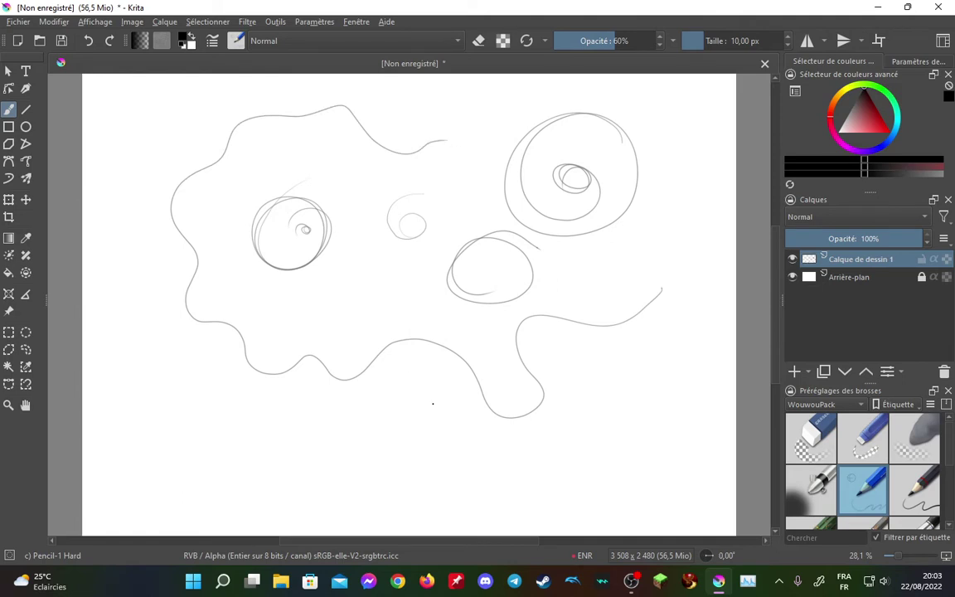
mouse_move(432, 402)
left_mouse_down()
mouse_move(281, 440)
mouse_move(140, 426)
mouse_move(107, 454)
mouse_move(153, 498)
mouse_move(196, 483)
left_mouse_up()
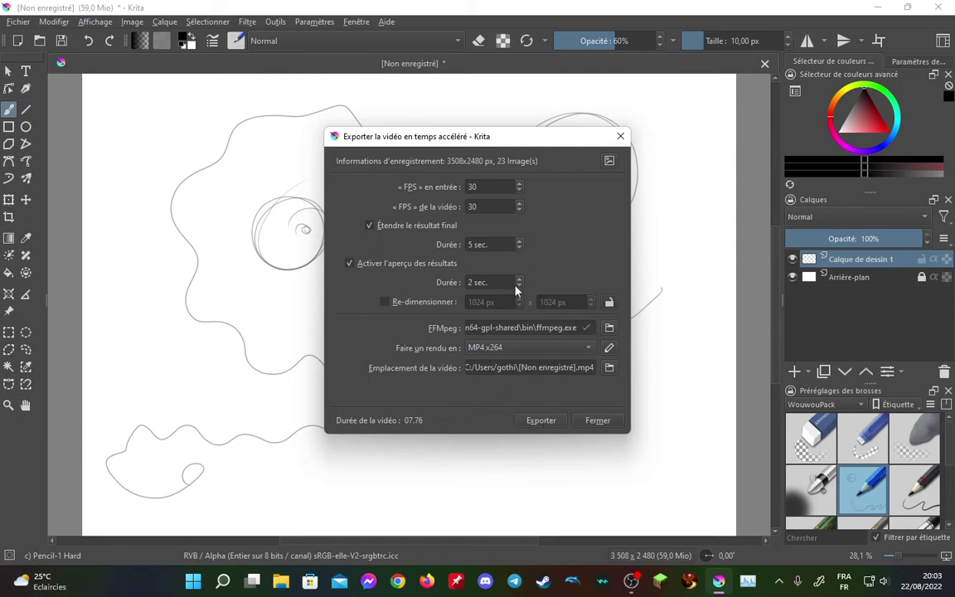
Export the time-lapse as [Non enregistré].mp4 and show it in its folder.
left_click(545, 423)
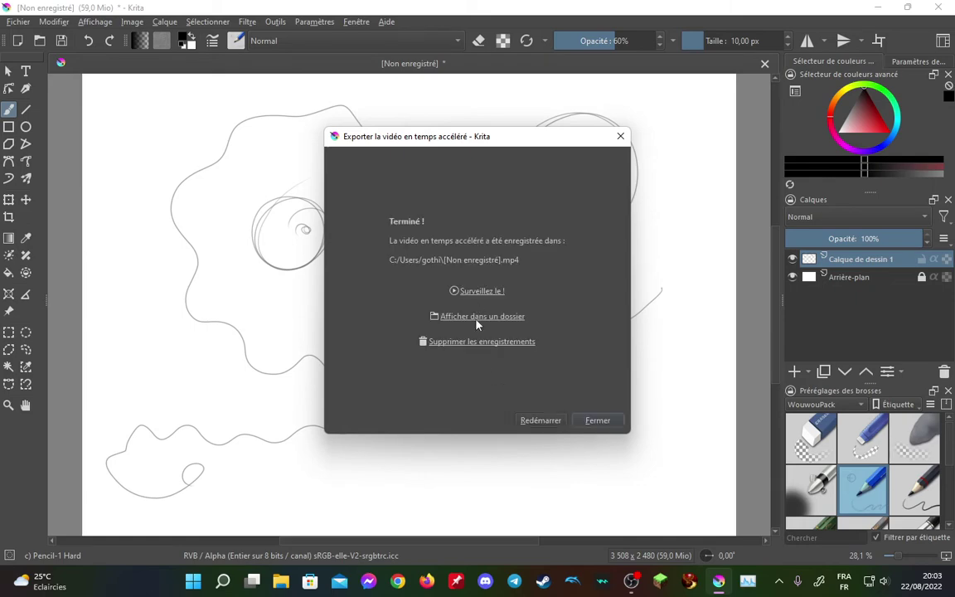
left_click(478, 316)
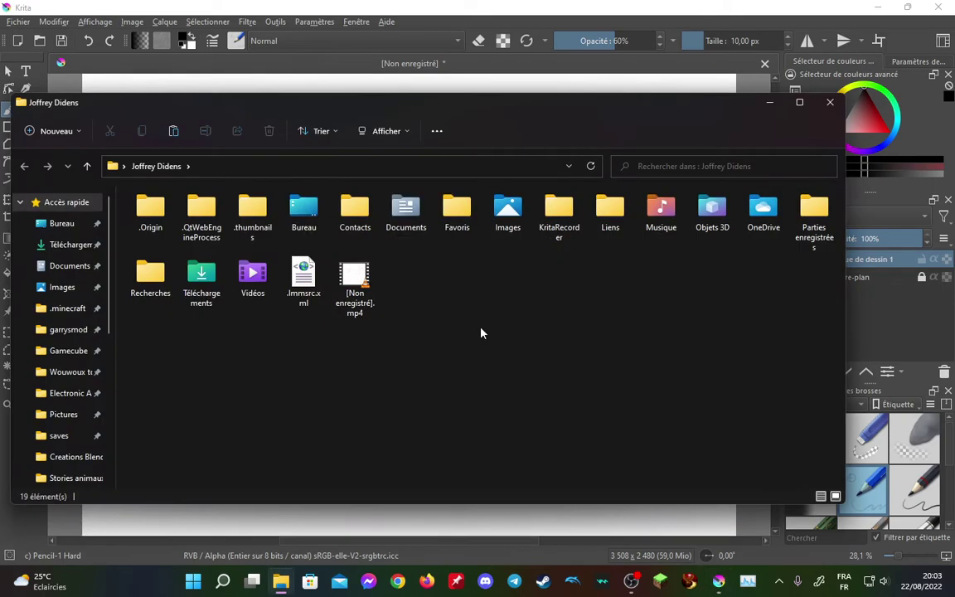
Play [Non enregistré].mp4 in VLC media player.
double_click(357, 290)
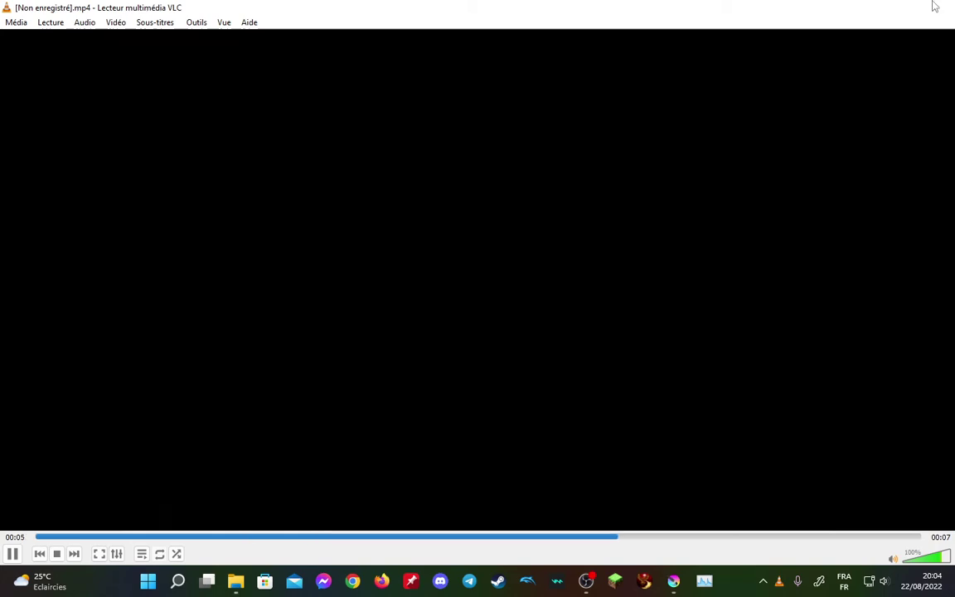
Close VLC and delete [Non enregistré].mp4 from the home folder.
left_click(935, 6)
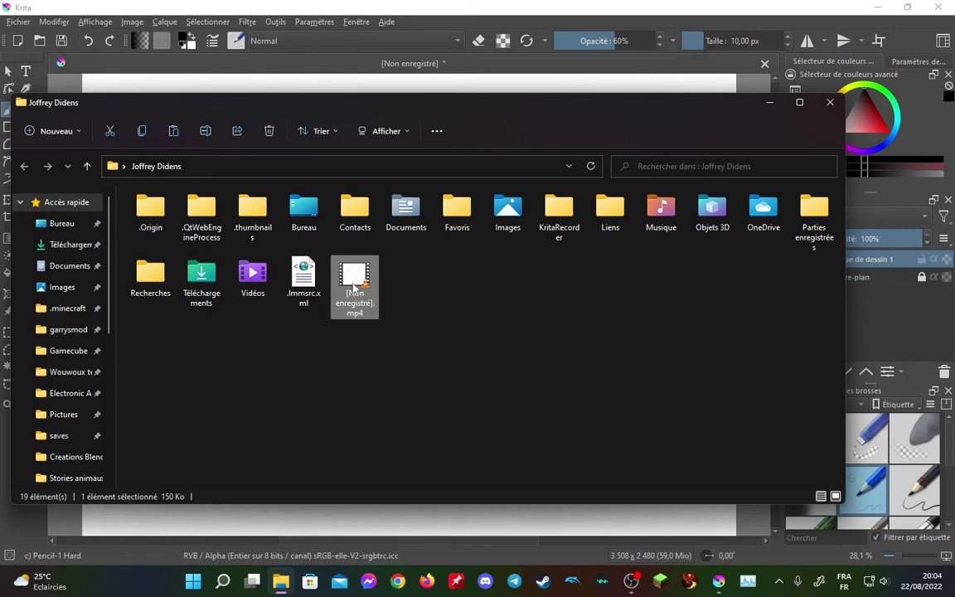
key("Delete")
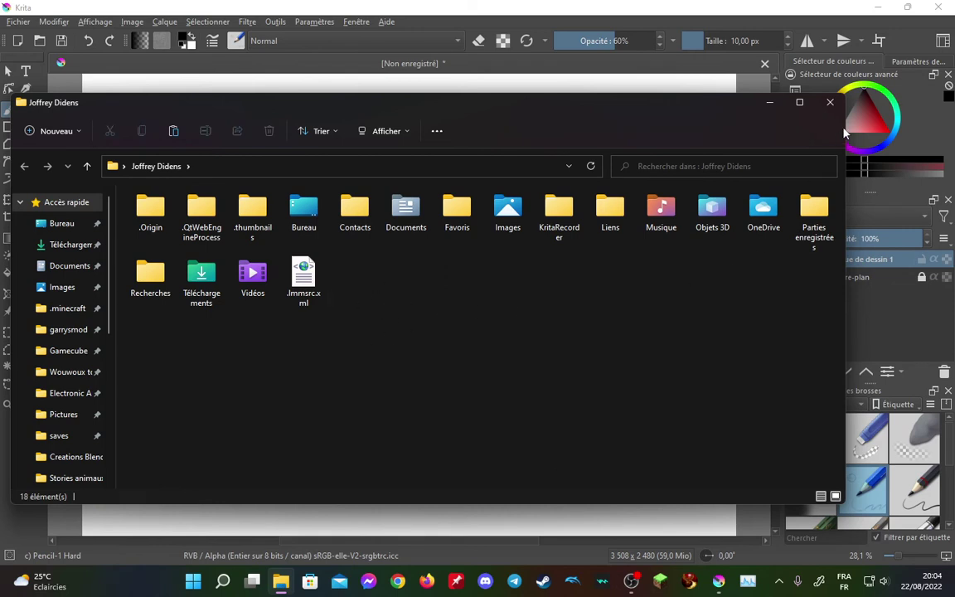
left_click(298, 286)
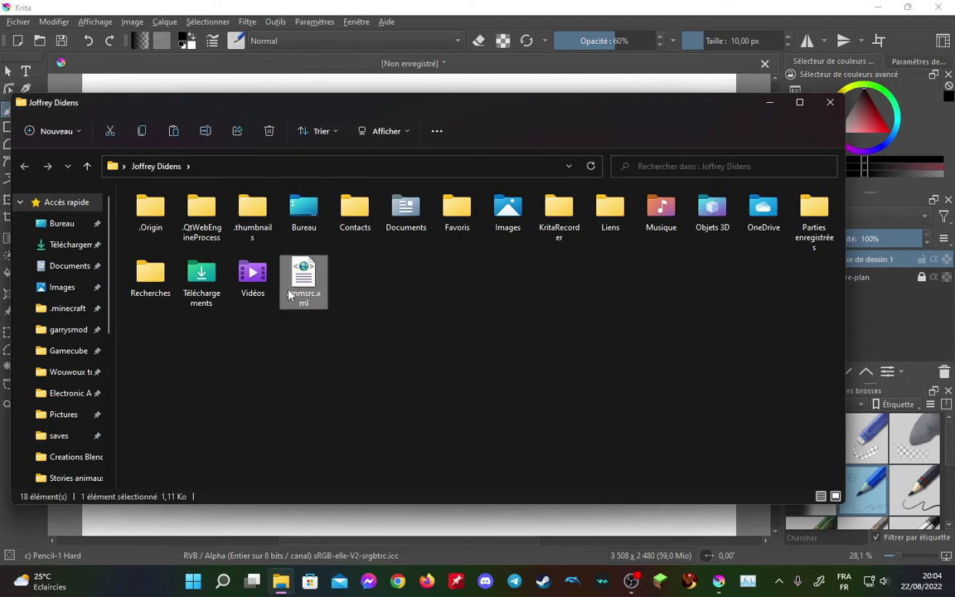
left_click(483, 295)
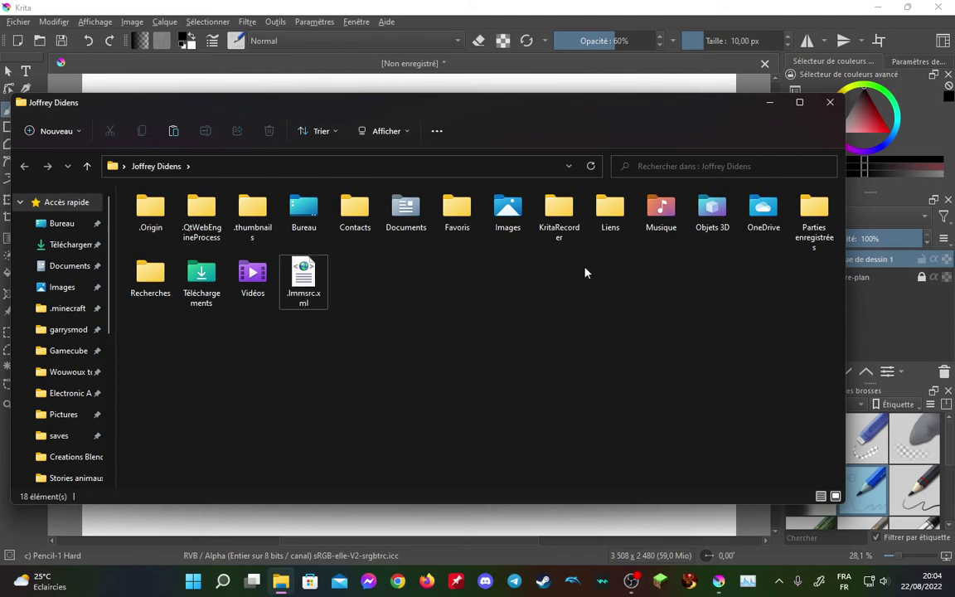
Close Explorer, dismiss the 'Terminé !' notice, and browse for the FFmpeg executable.
left_click(829, 106)
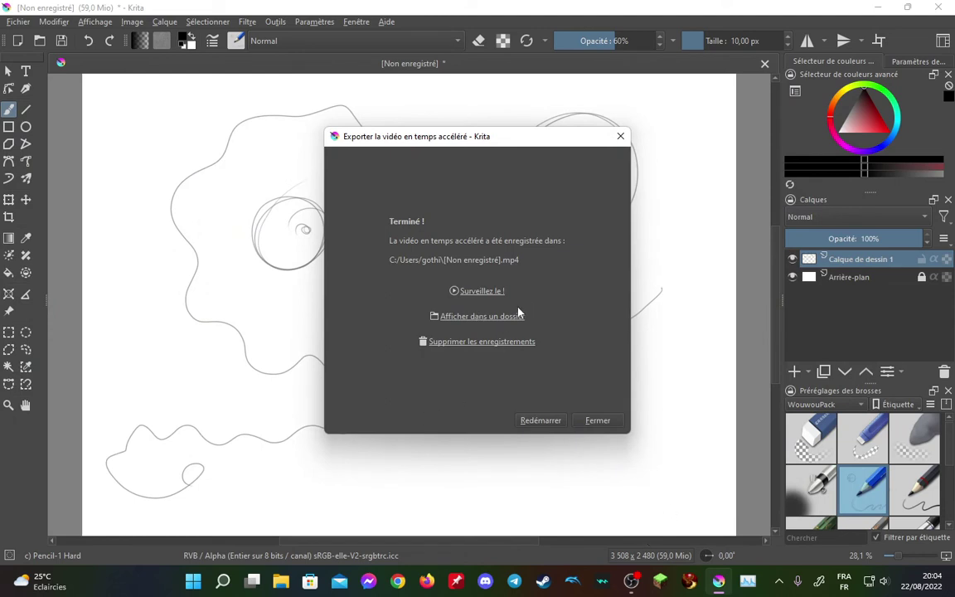
left_click(620, 136)
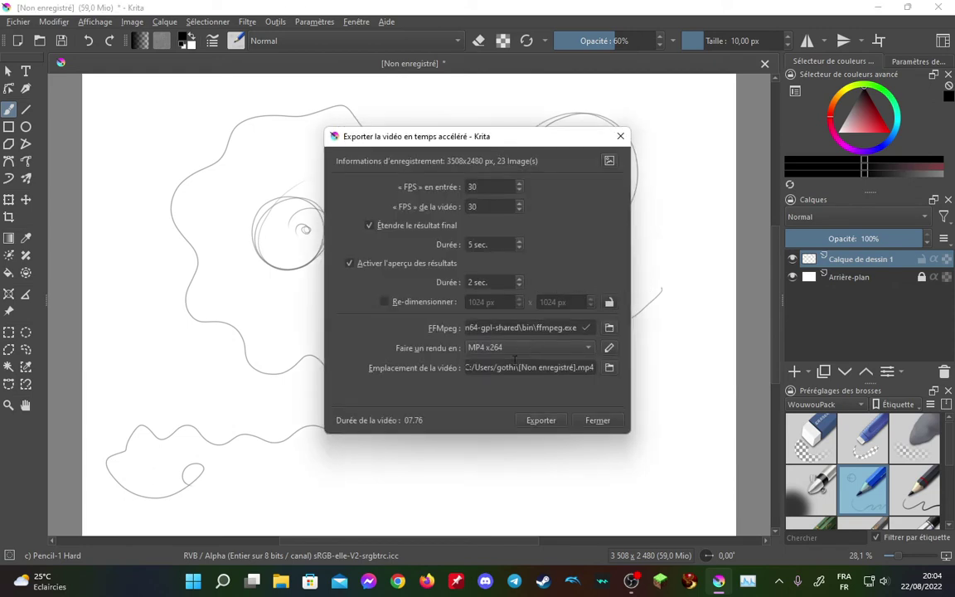
left_click(609, 328)
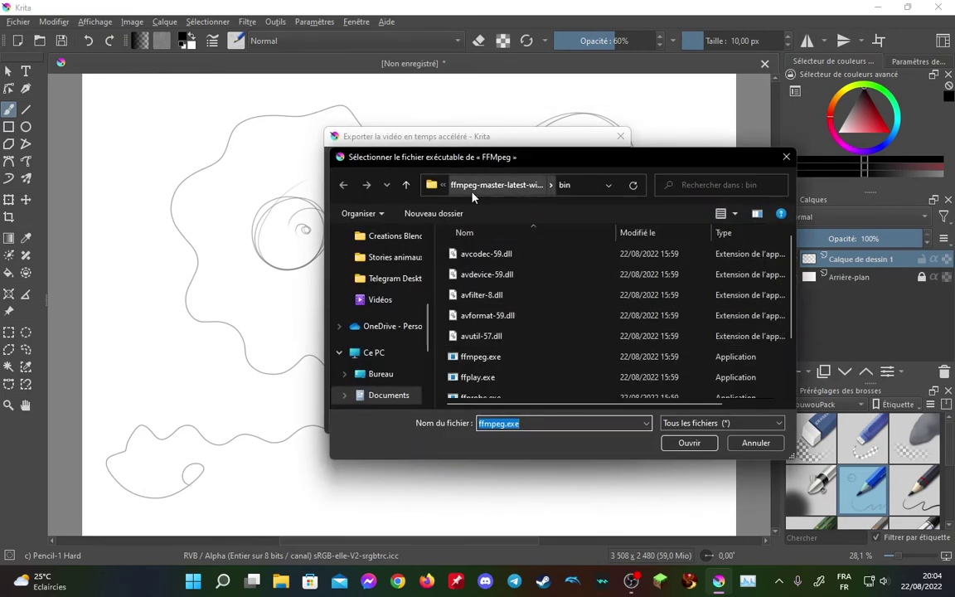
Select avcodec-59.dll, then cancel the FFmpeg picker, leaving FFmpeg [INTROUVABLE].
left_click(464, 254)
left_click(690, 443)
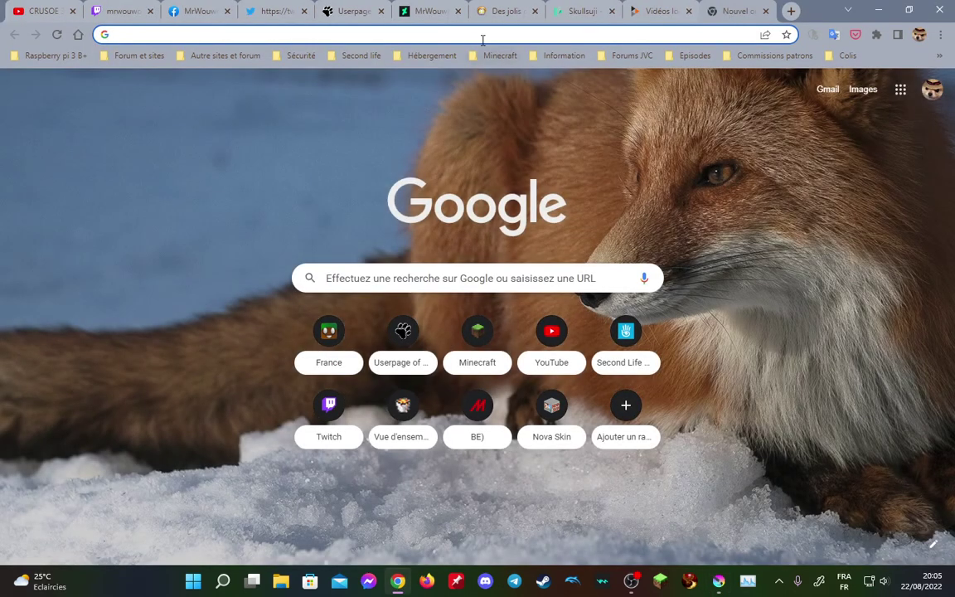
Search Google for 'ffmpeg' and browse the official ffmpeg.org homepage.
left_click(482, 37)
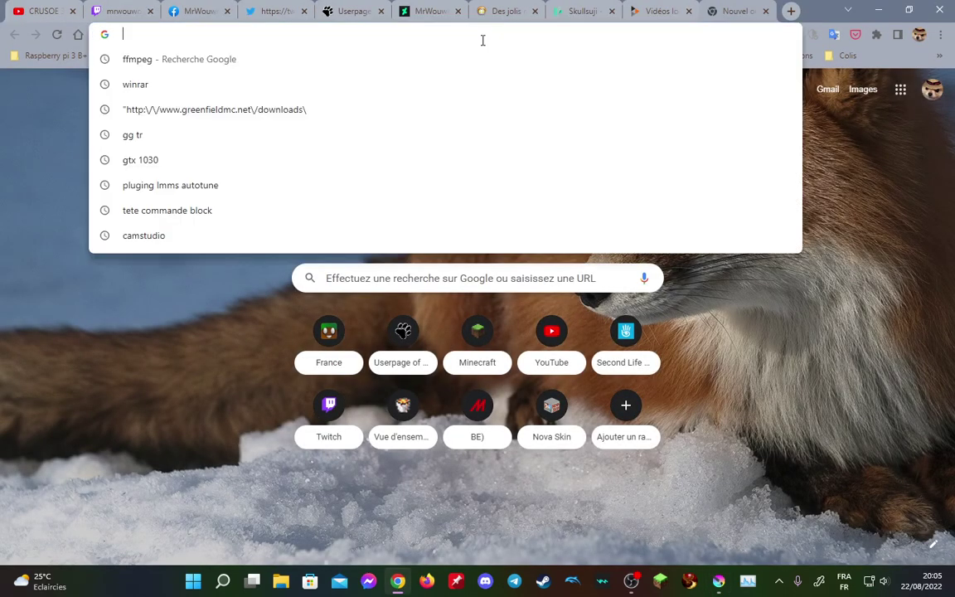
left_click(380, 62)
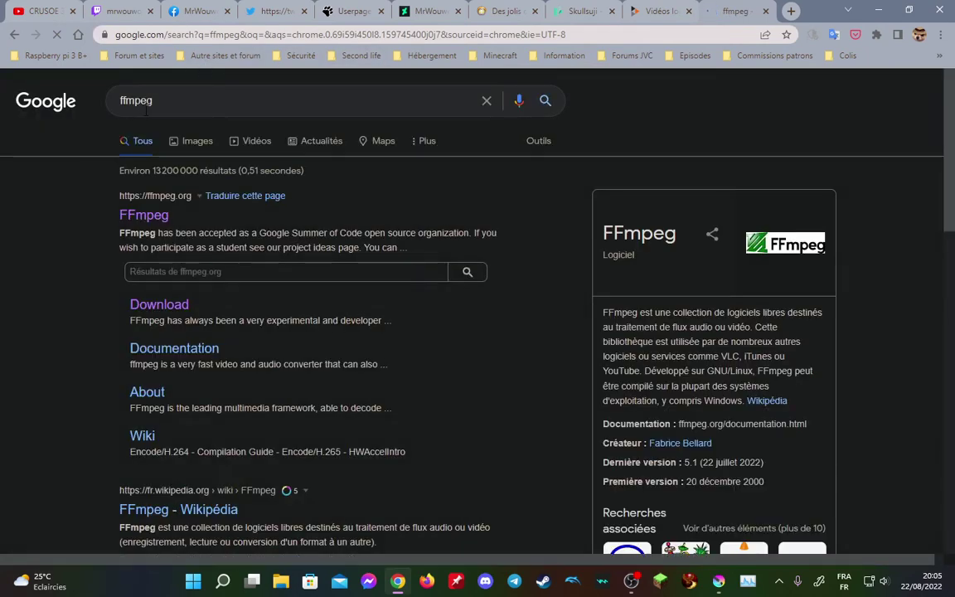
left_click(168, 201)
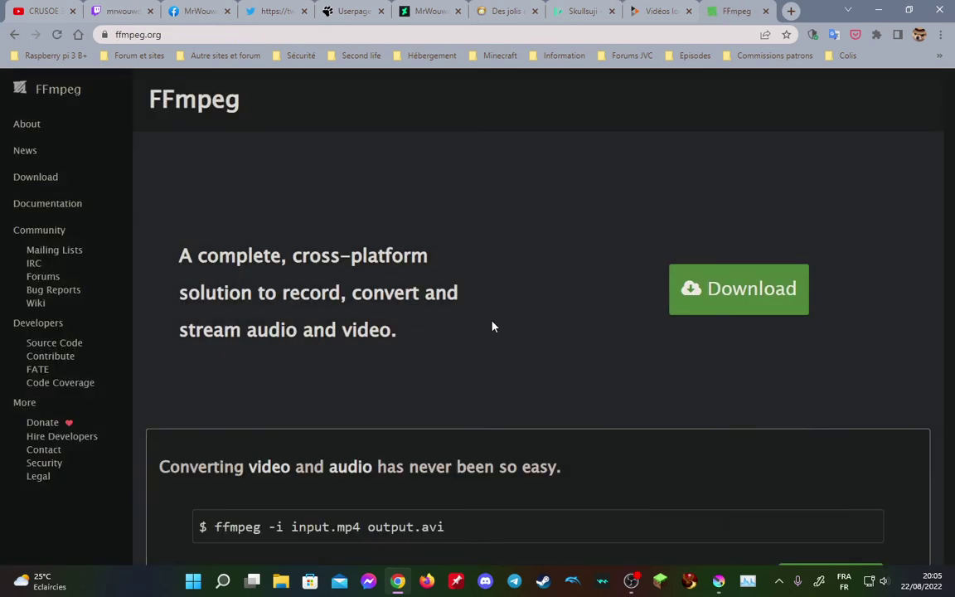
scroll(492, 326, "down", 3)
scroll(492, 325, "down", 2)
scroll(492, 324, "down", 2)
scroll(490, 312, "up", 3)
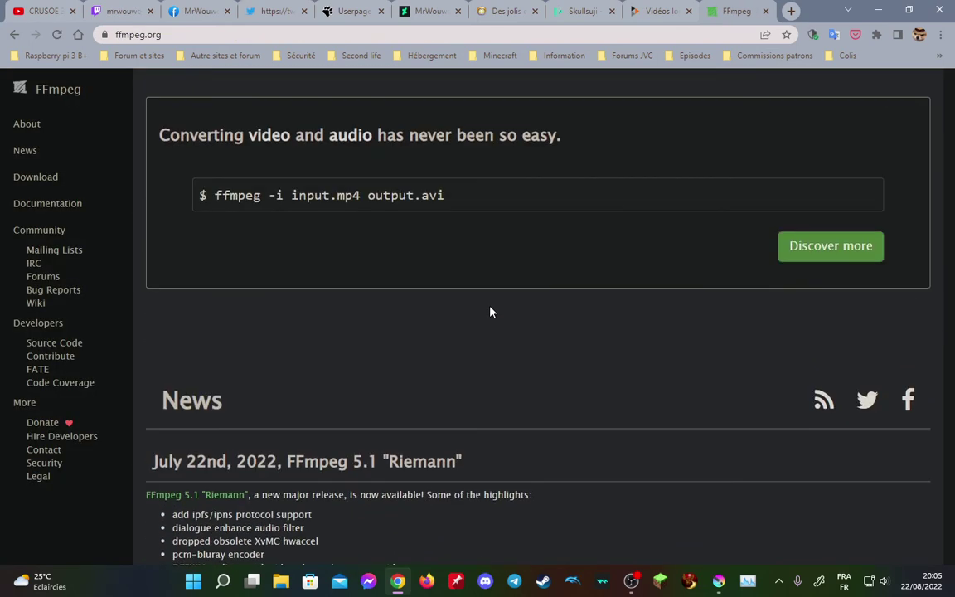
scroll(522, 311, "down", 4)
scroll(531, 323, "down", 6)
scroll(511, 323, "down", 10)
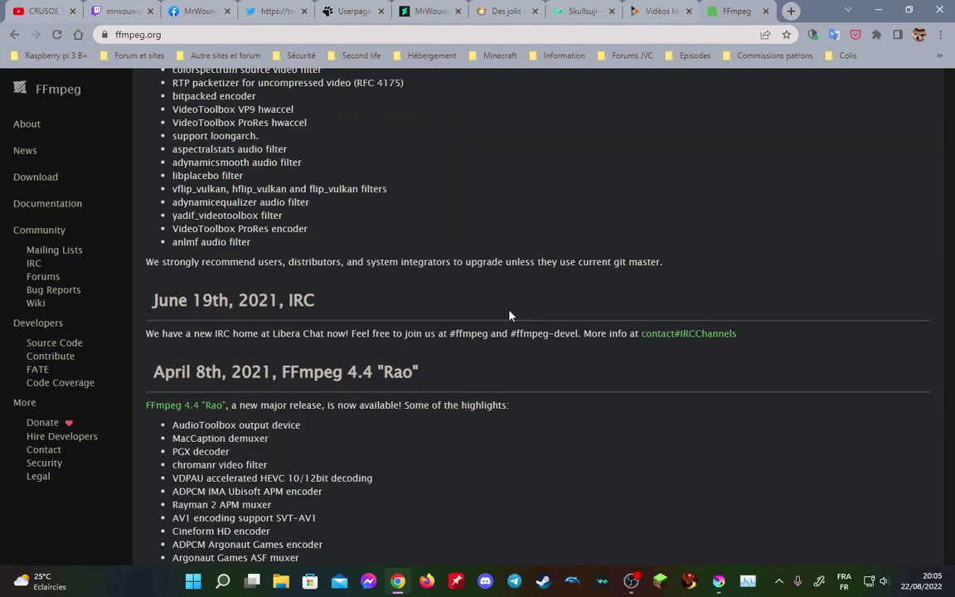
scroll(506, 307, "up", 8)
scroll(504, 305, "up", 8)
scroll(505, 305, "up", 6)
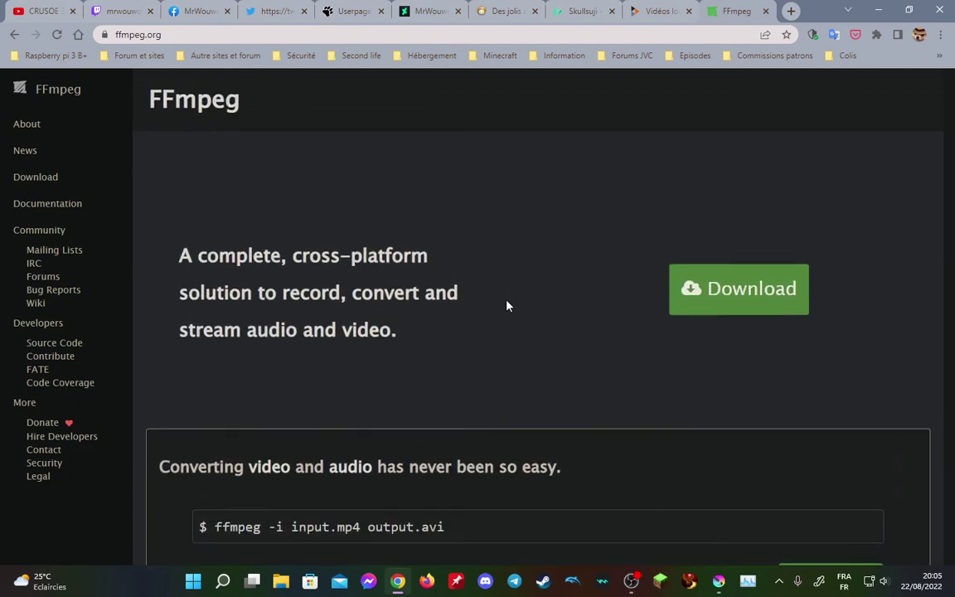
Follow Download, Windows and 'Windows builds by BtbN' to the FFmpeg-Builds releases, then close that tab.
left_click(738, 296)
scroll(418, 291, "down", 2)
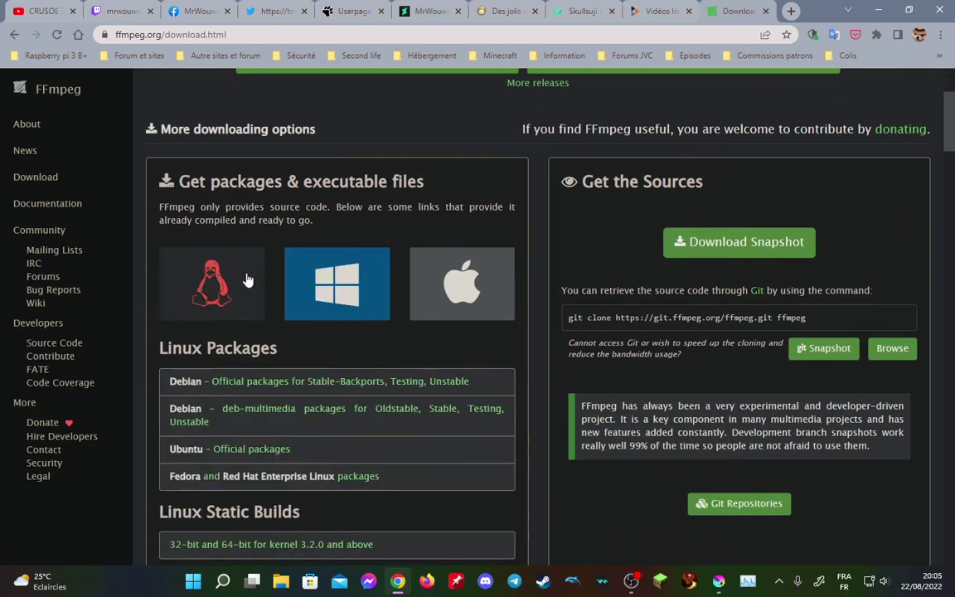
left_click(334, 286)
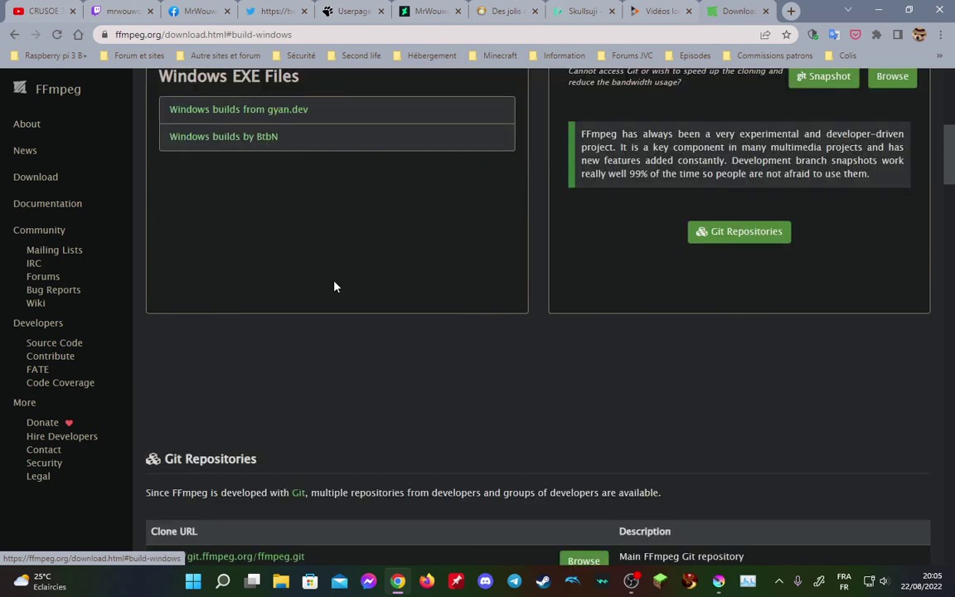
left_click(214, 138)
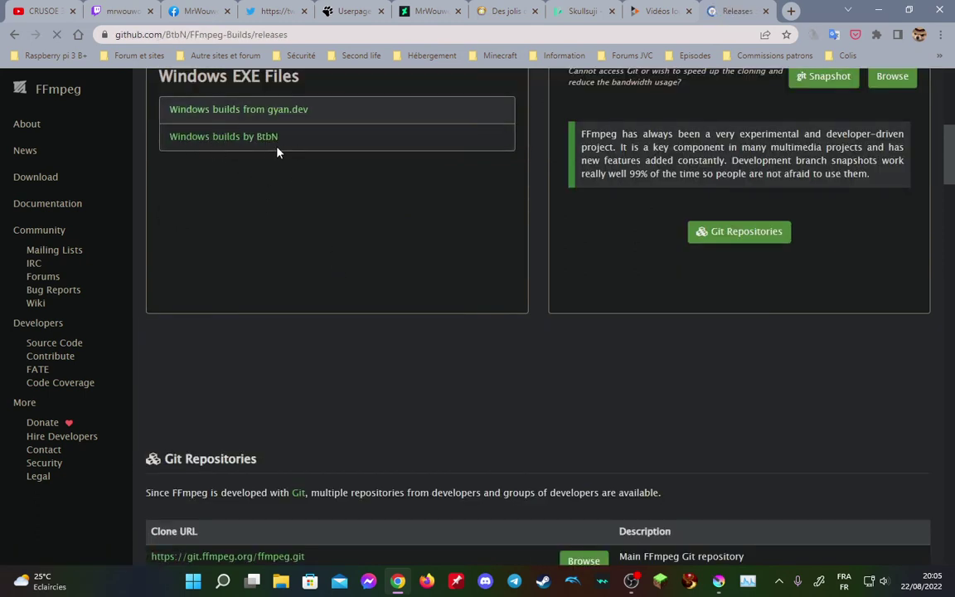
scroll(500, 311, "down", 2)
scroll(500, 311, "down", 1)
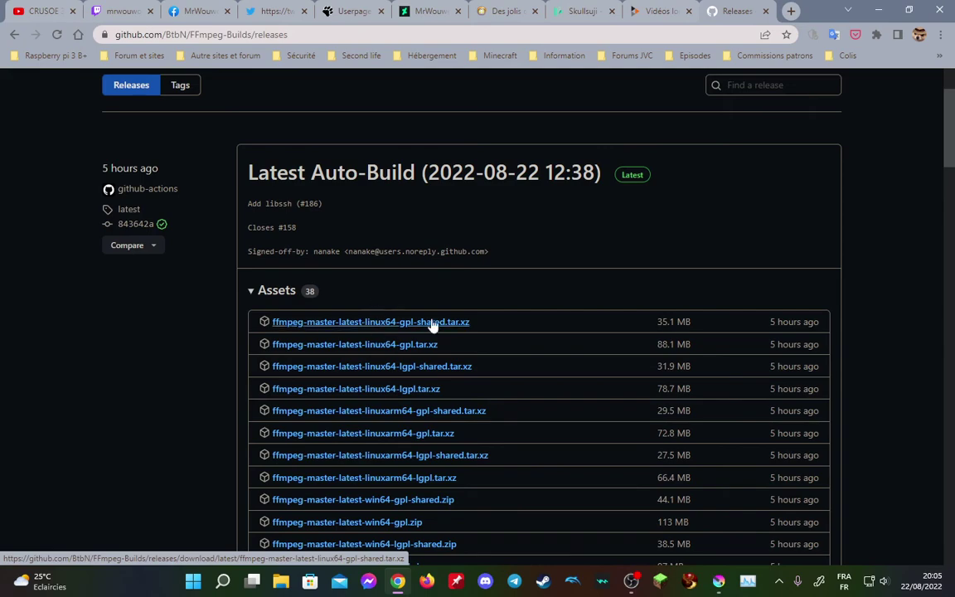
left_click(765, 11)
Inspect ffmpeg-master-latest-win64-gpl-shared.zip in Documents for its bin, doc, include and lib folders.
left_click(939, 12)
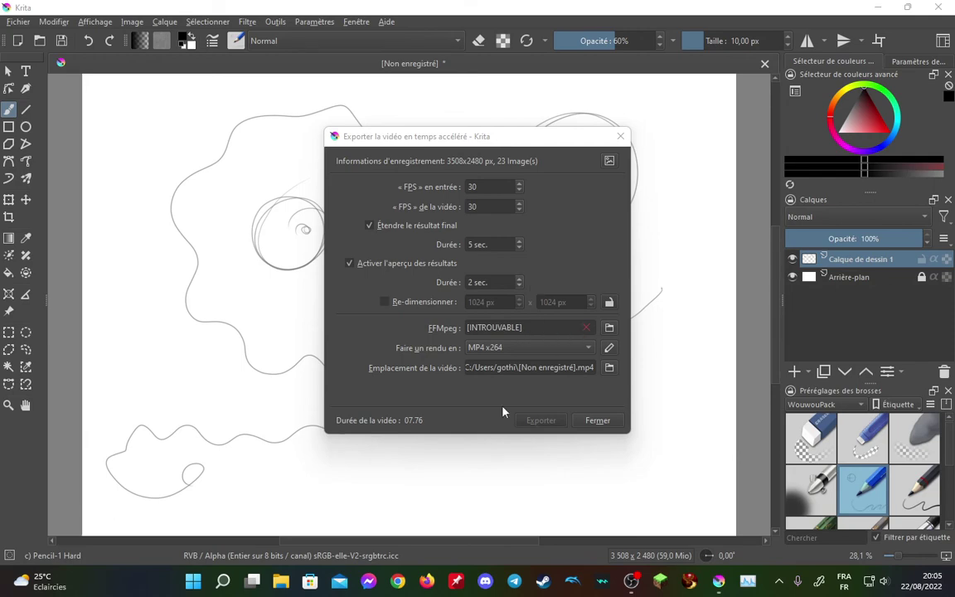
left_click(281, 580)
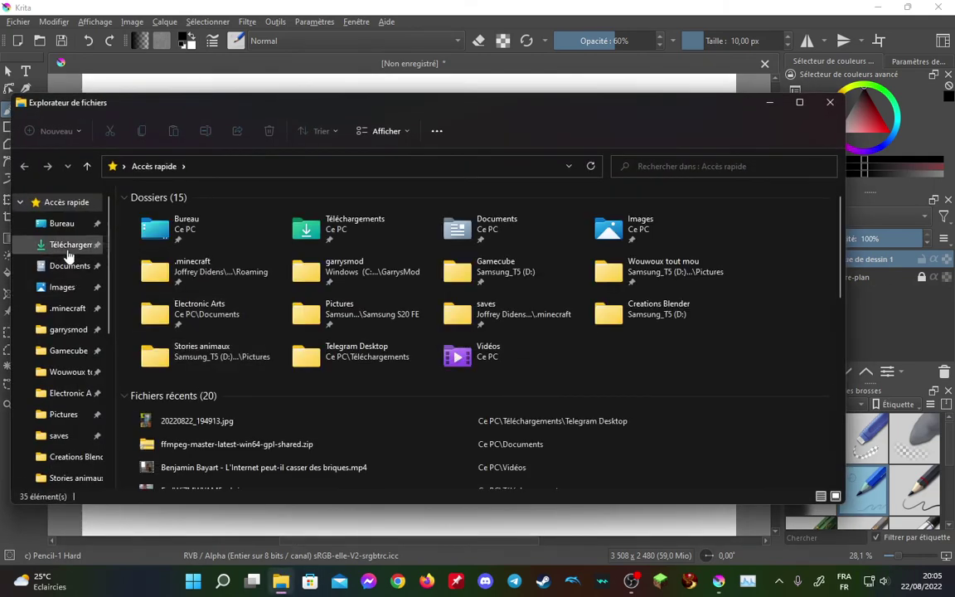
left_click(69, 265)
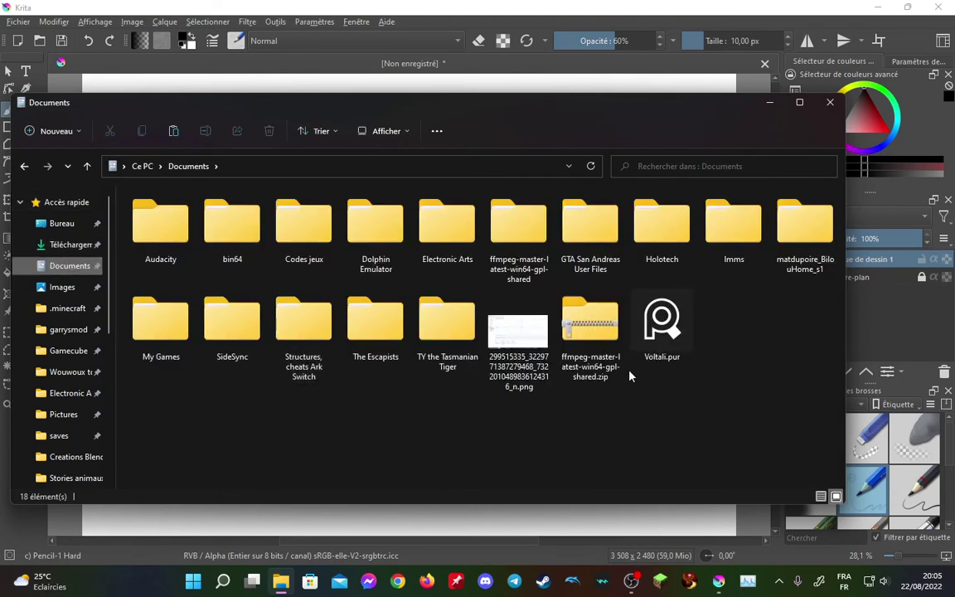
double_click(590, 325)
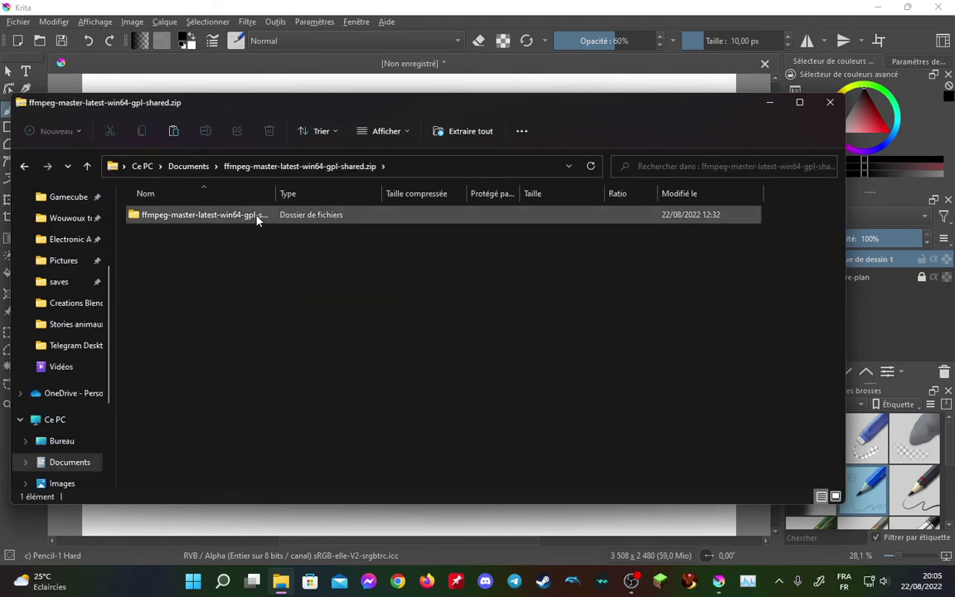
double_click(257, 218)
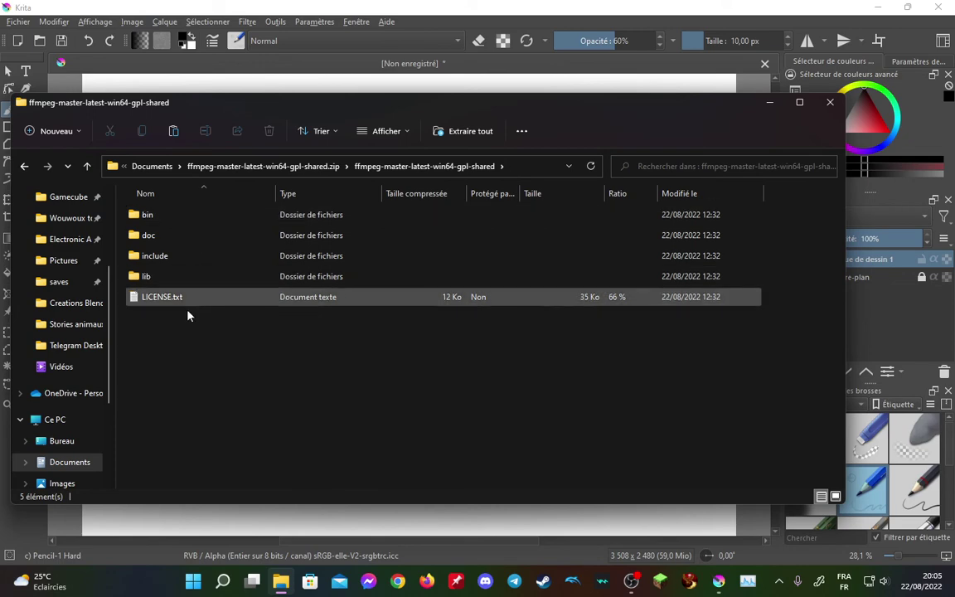
left_click(830, 102)
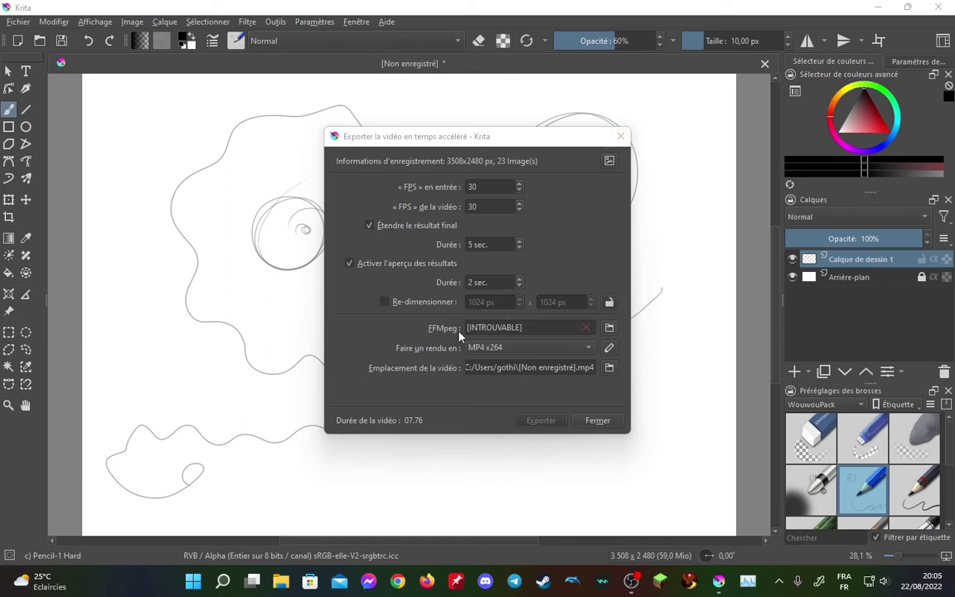
Set the FFmpeg executable to bin\ffmpeg.exe from the gpl-shared build.
left_click(596, 421)
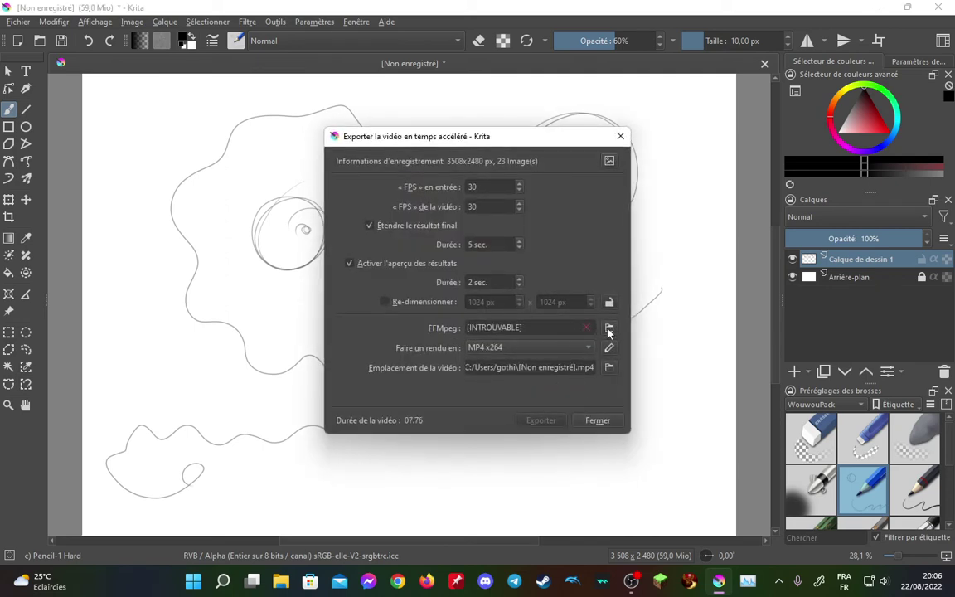
left_click(608, 327)
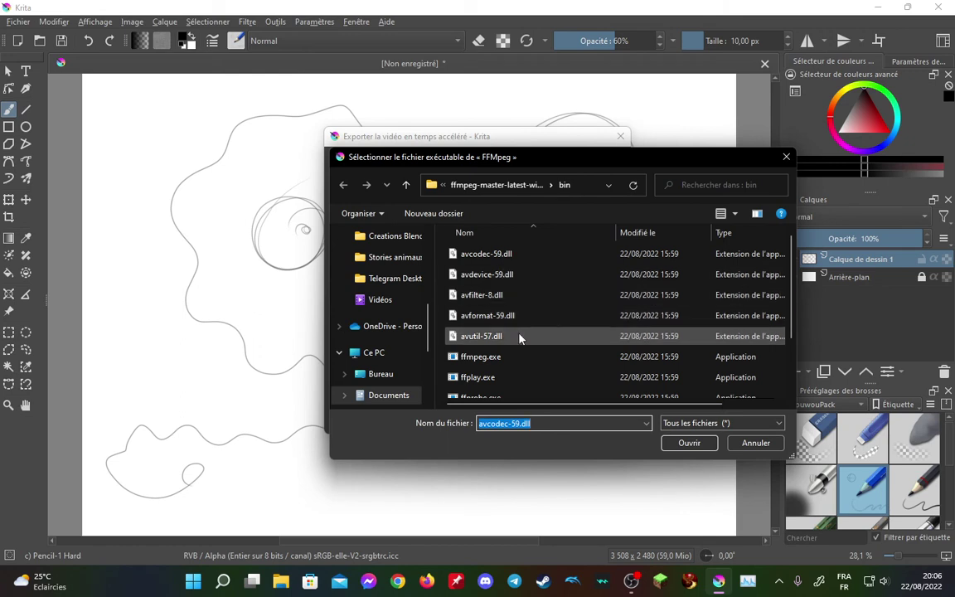
scroll(512, 361, "down", 2)
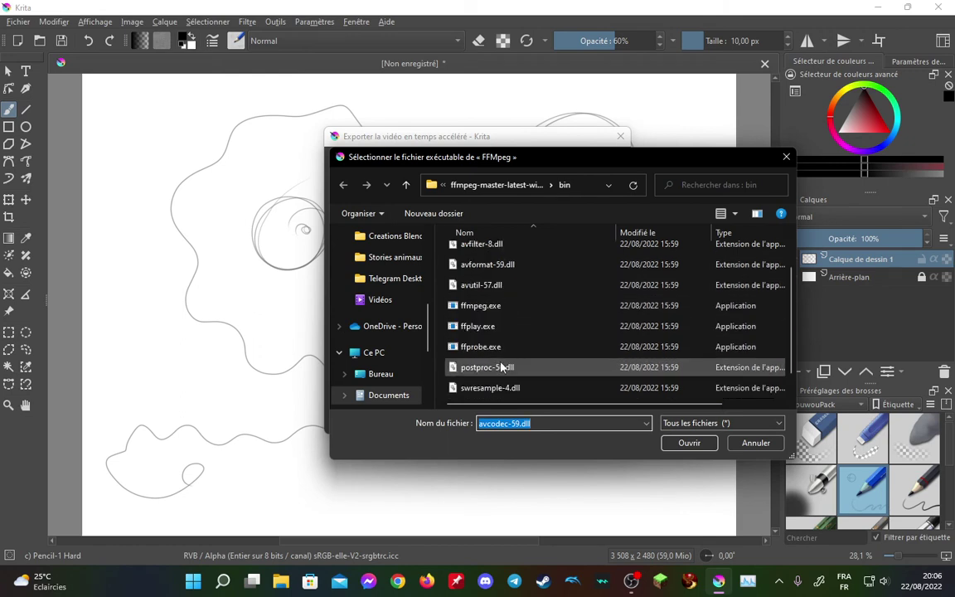
scroll(489, 332, "down", 1)
left_click(491, 287)
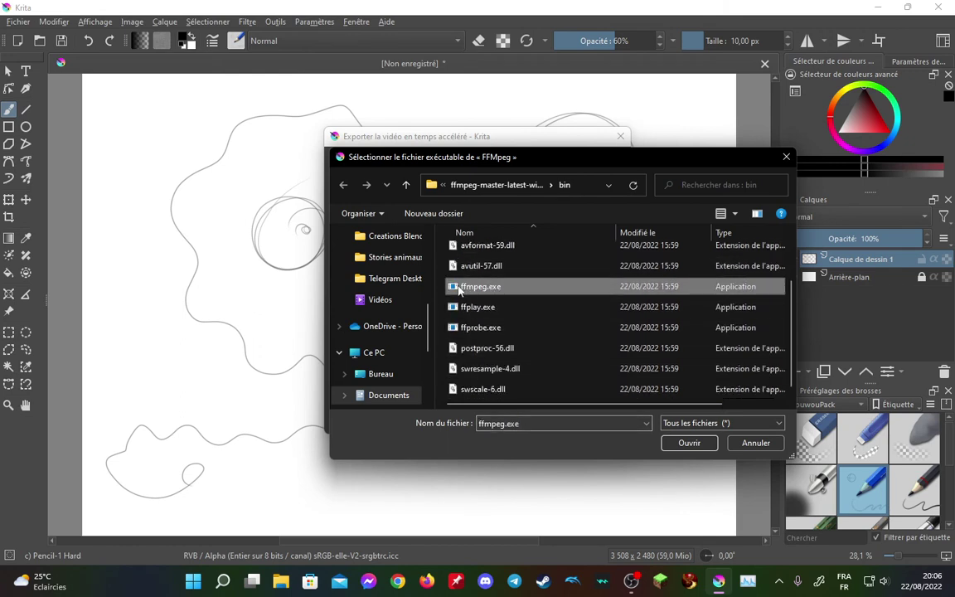
left_click(693, 446)
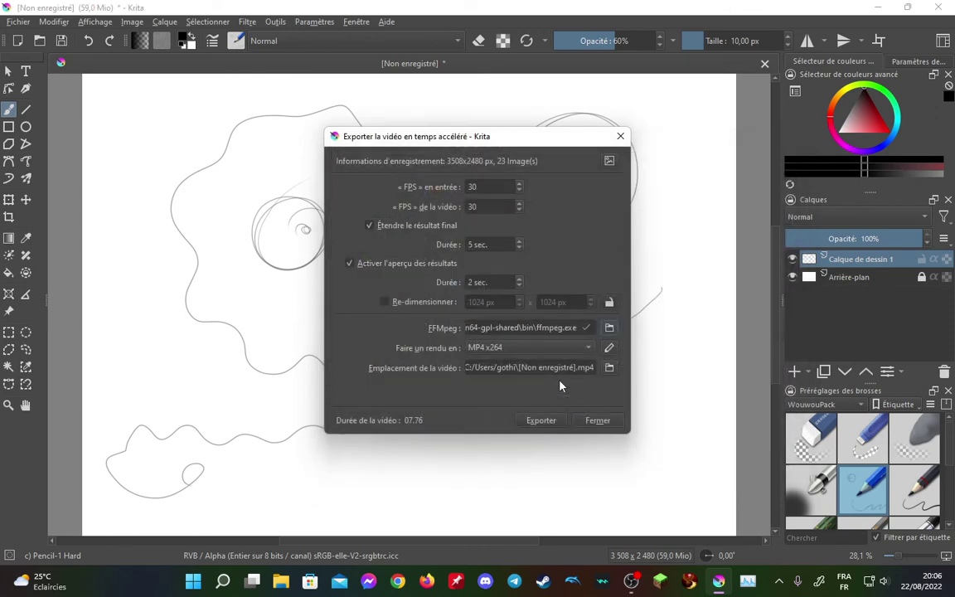